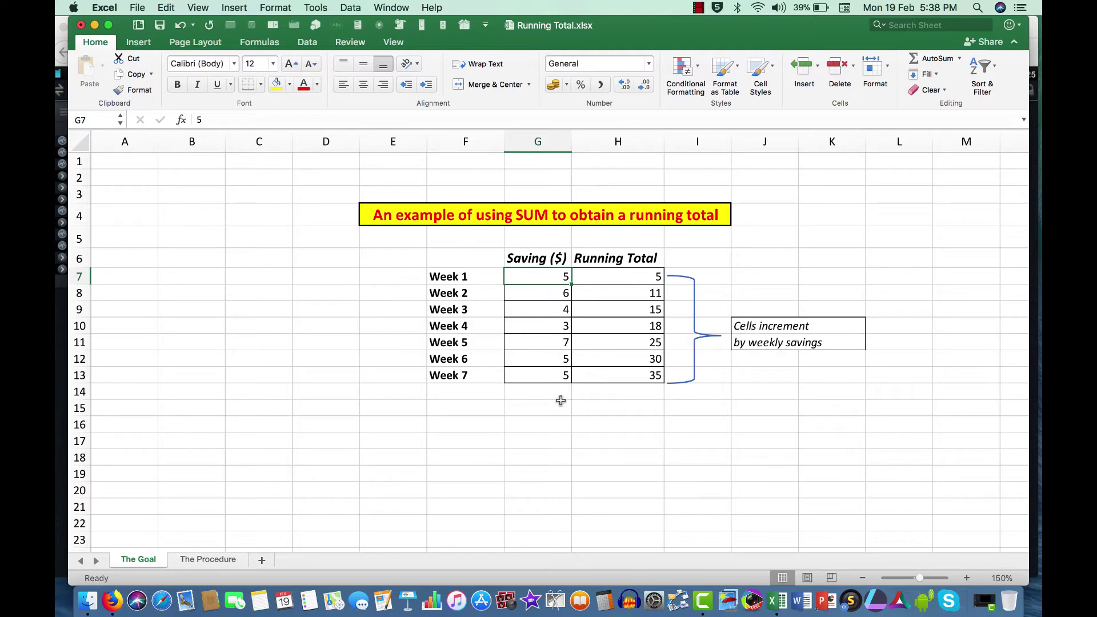
- Switch to The Procedure sheet holding the empty Week 1–7 savings table
left_click(227, 563)
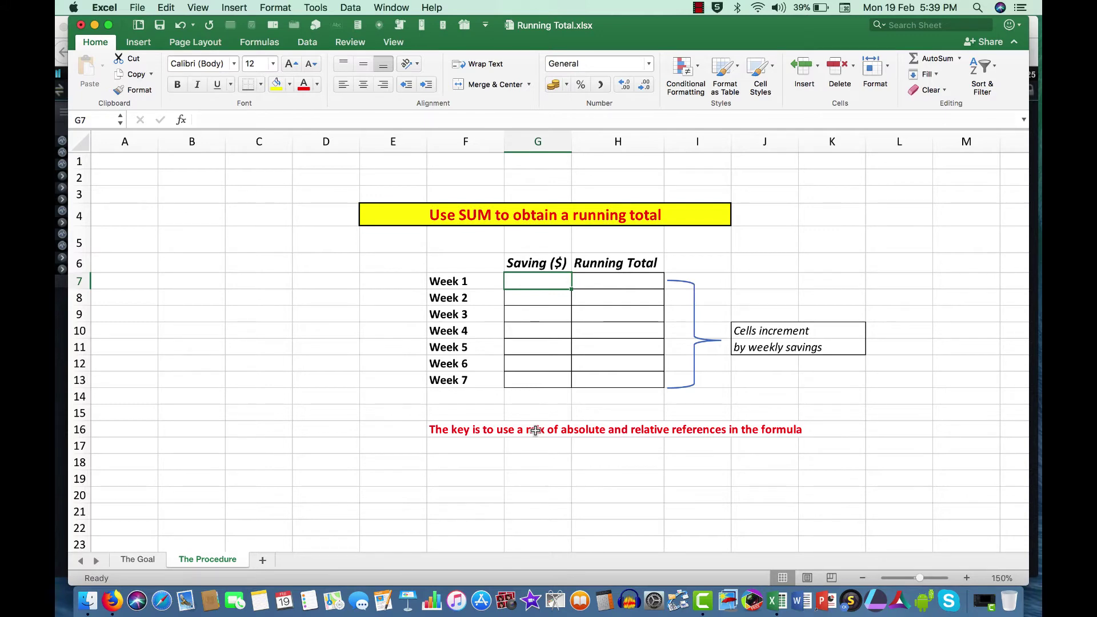
- Enter 5 as the Week 1 saving in G7 and =sum($g$7:g7) in H7
type("5")
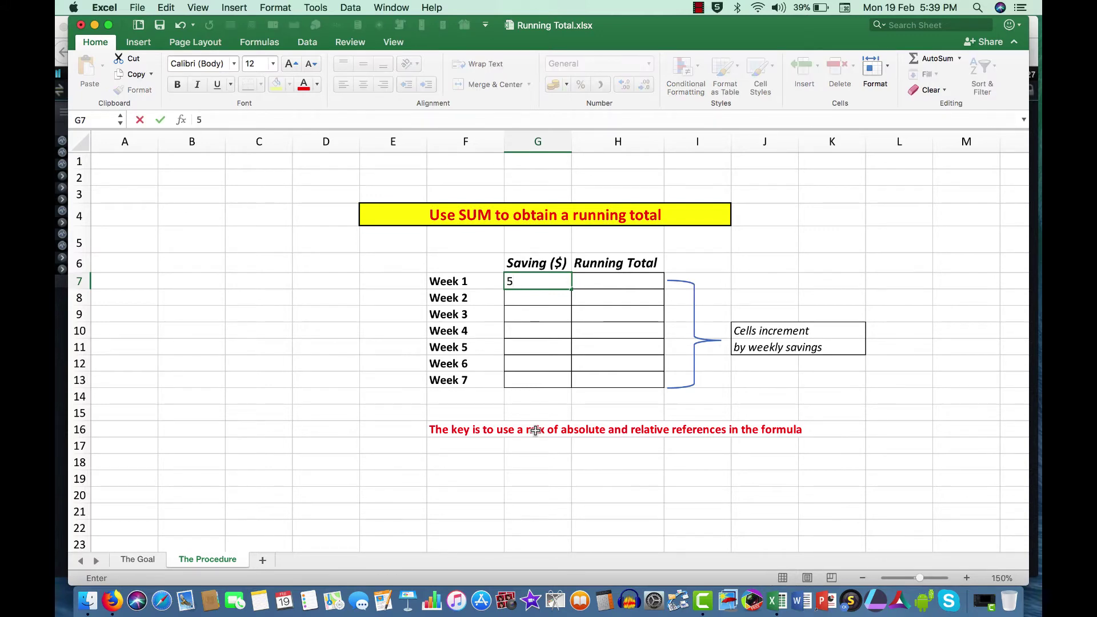
left_click(606, 283)
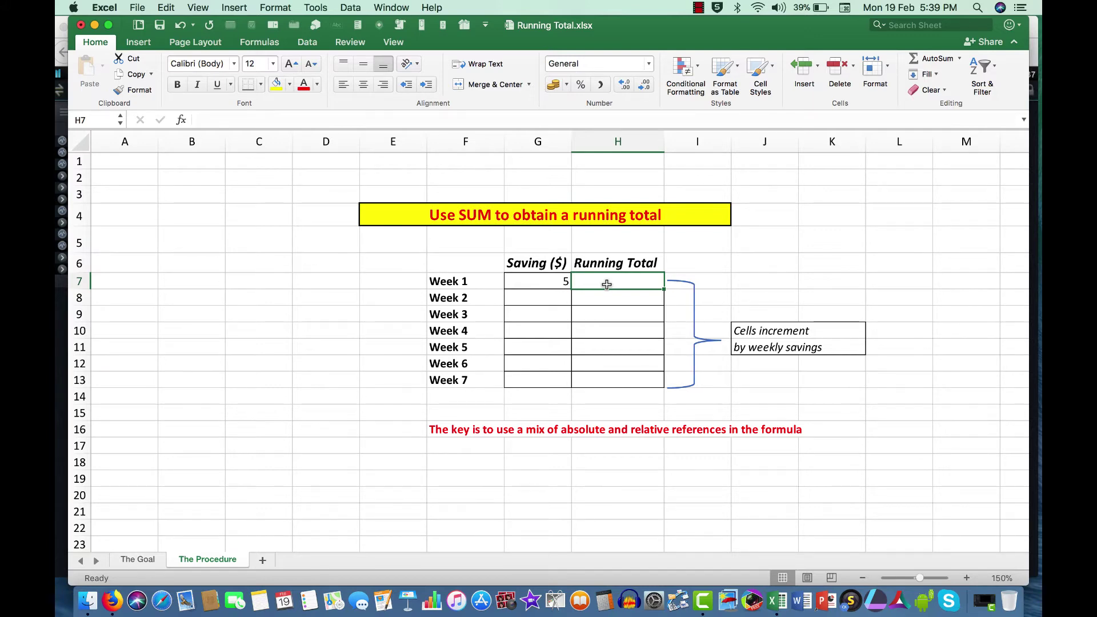
type("=s")
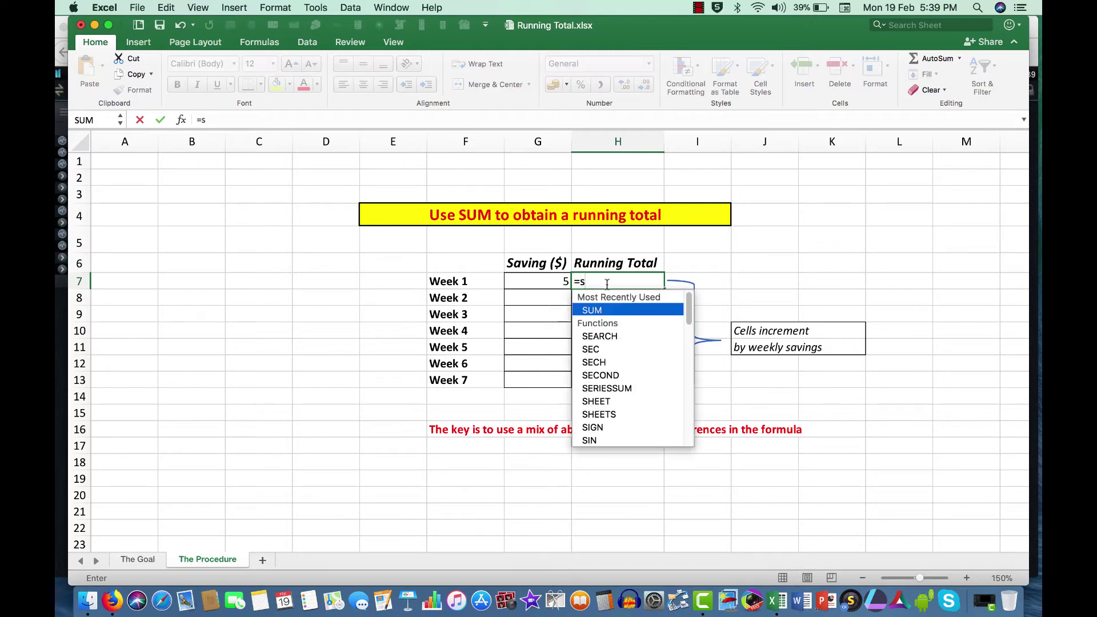
type("um(")
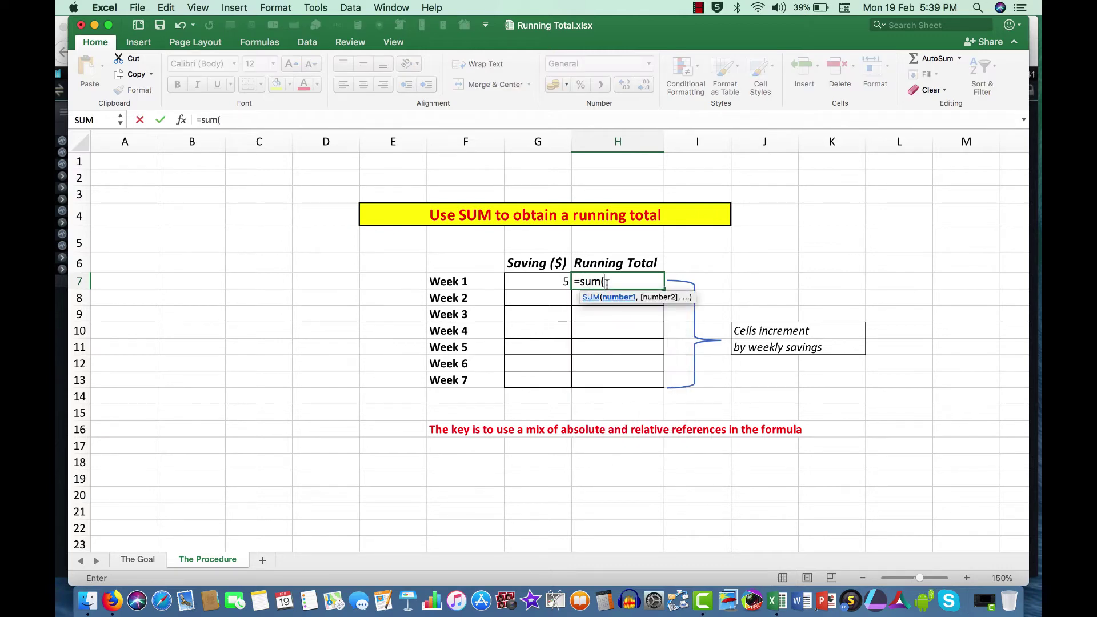
type("$g$7")
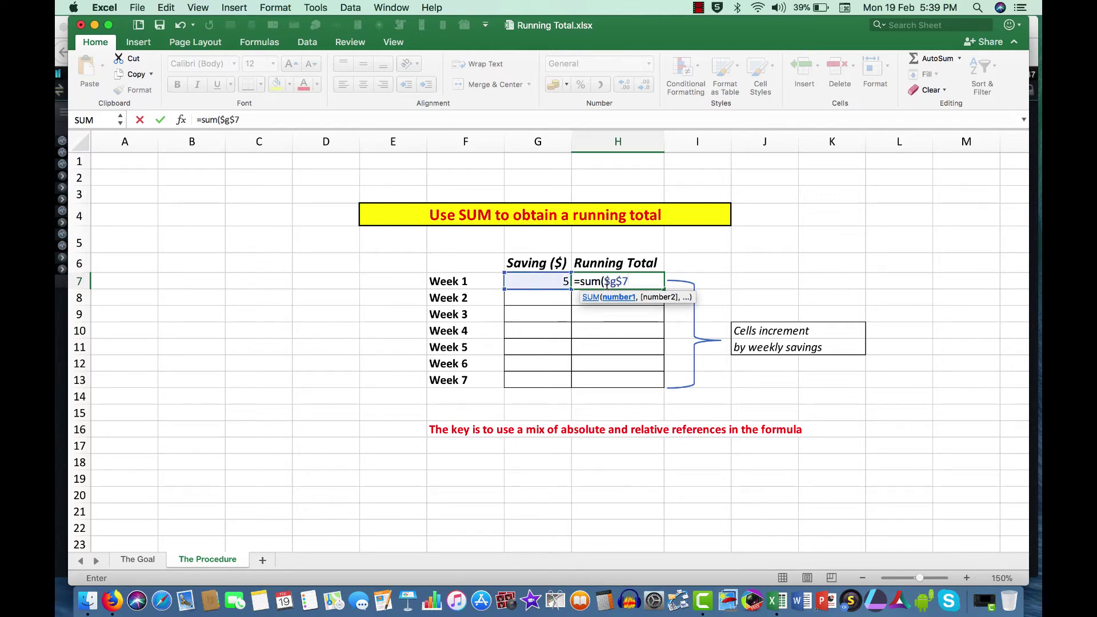
type(":g7)")
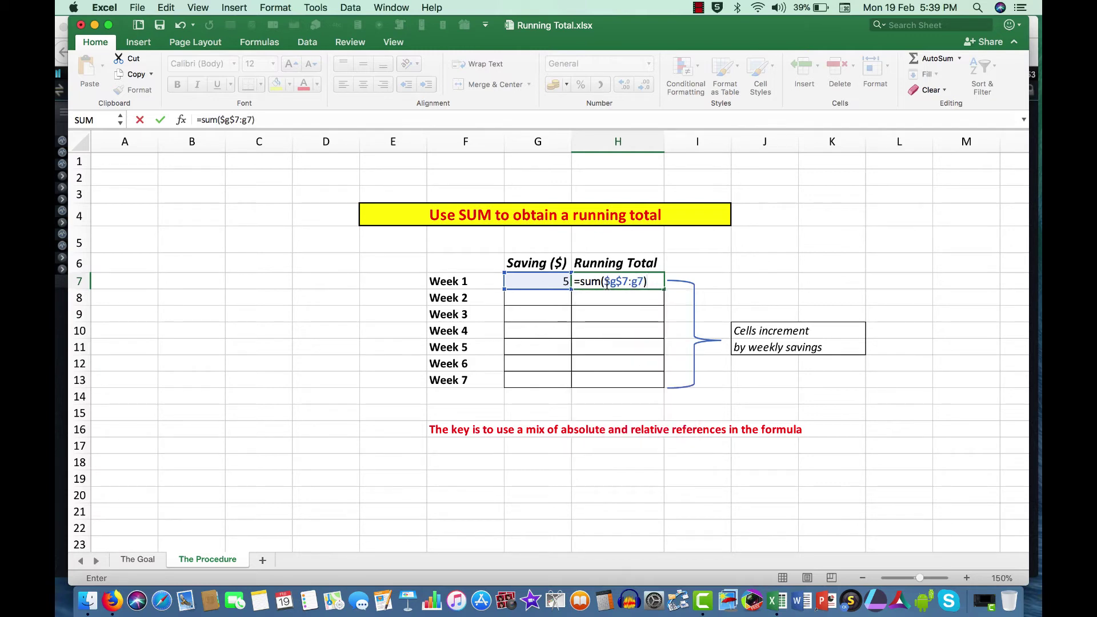
key("Return")
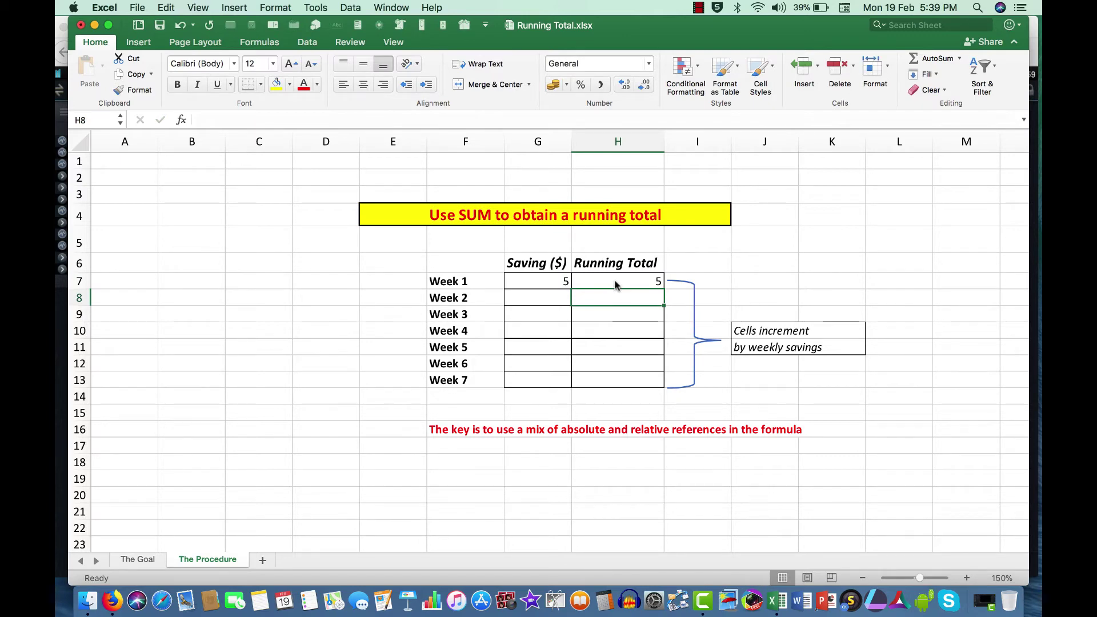
- Enter 6 in G8 and fill the H7 running-total formula down to H8, giving 11
left_click(543, 296)
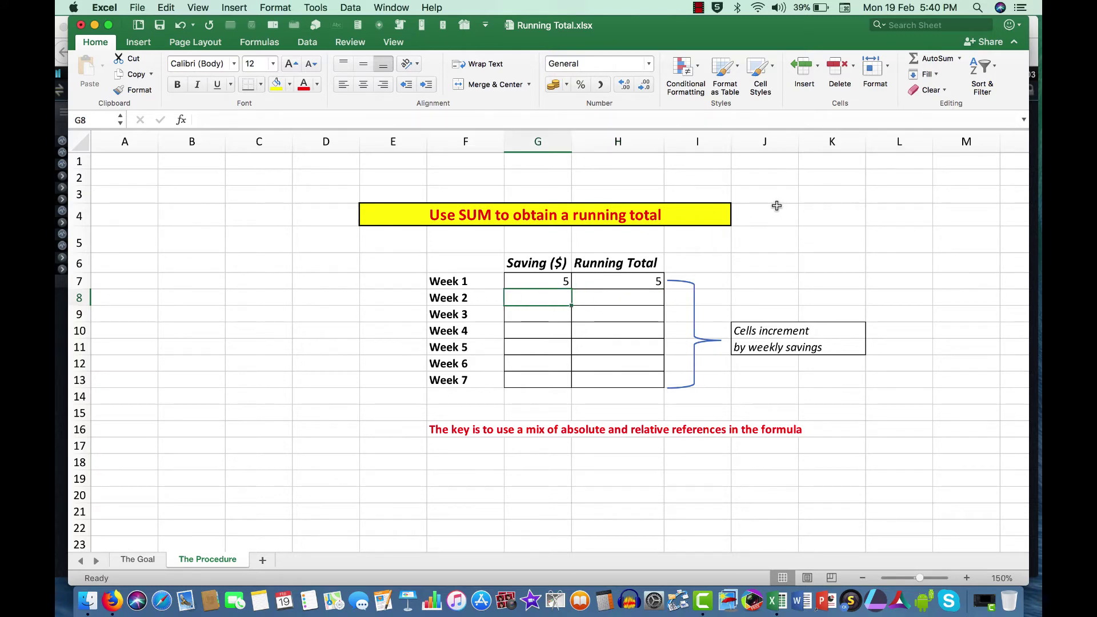
type("6")
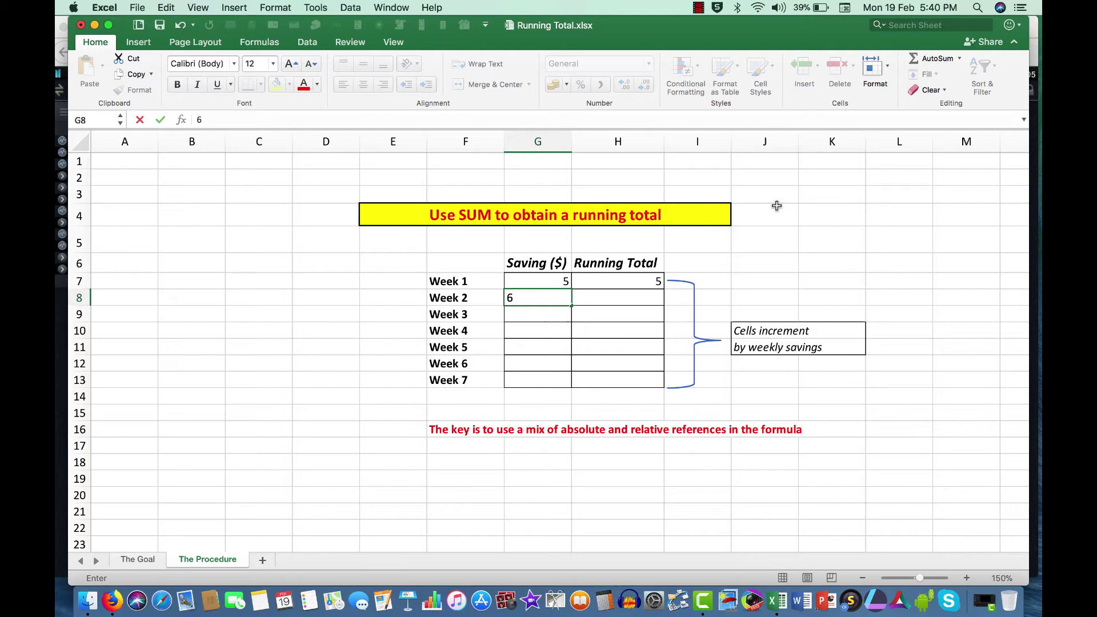
key("Tab")
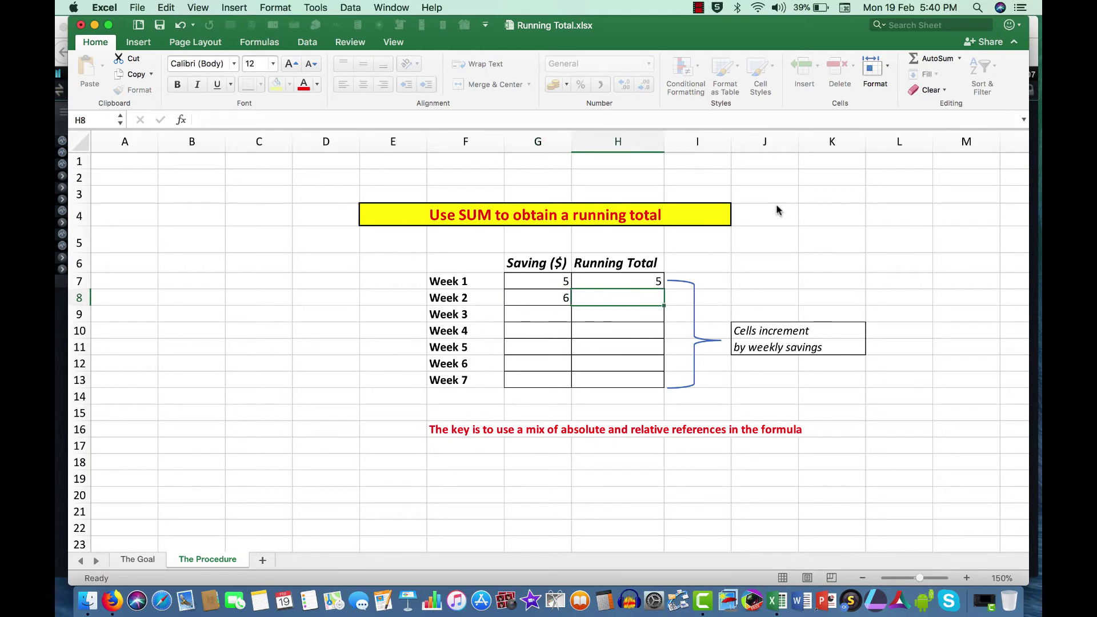
left_click(640, 281)
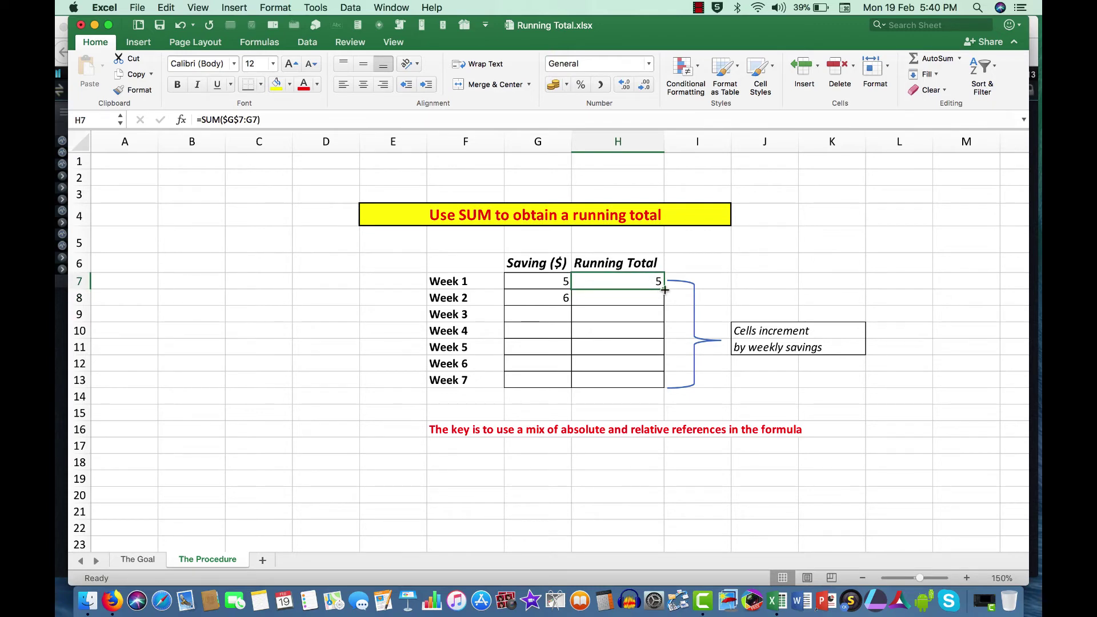
left_click_drag(664, 289, 665, 301)
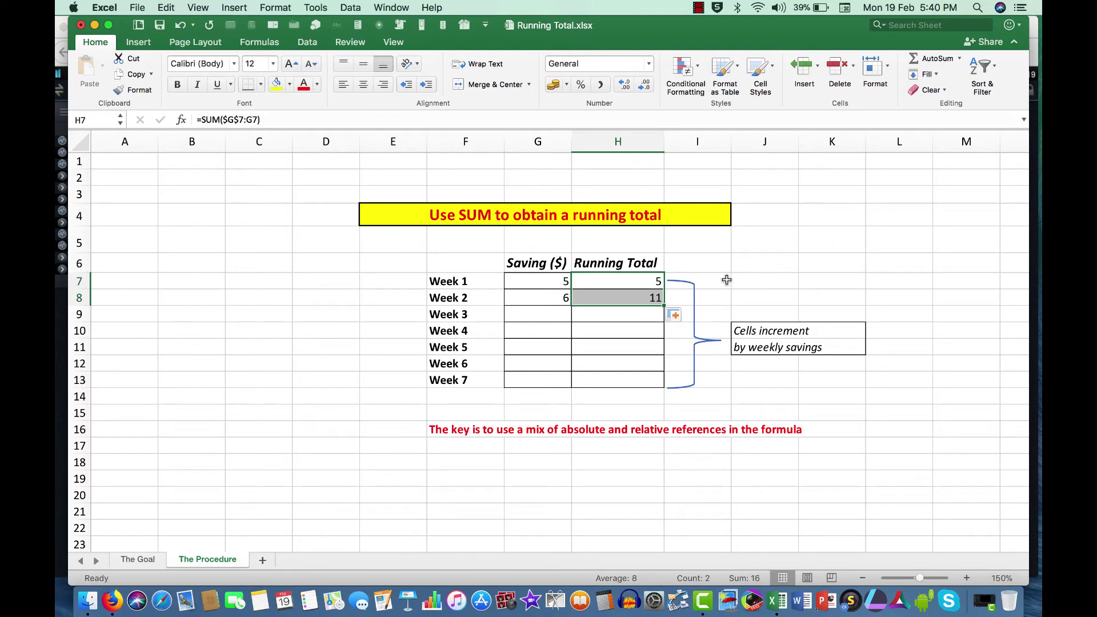
left_click(643, 297)
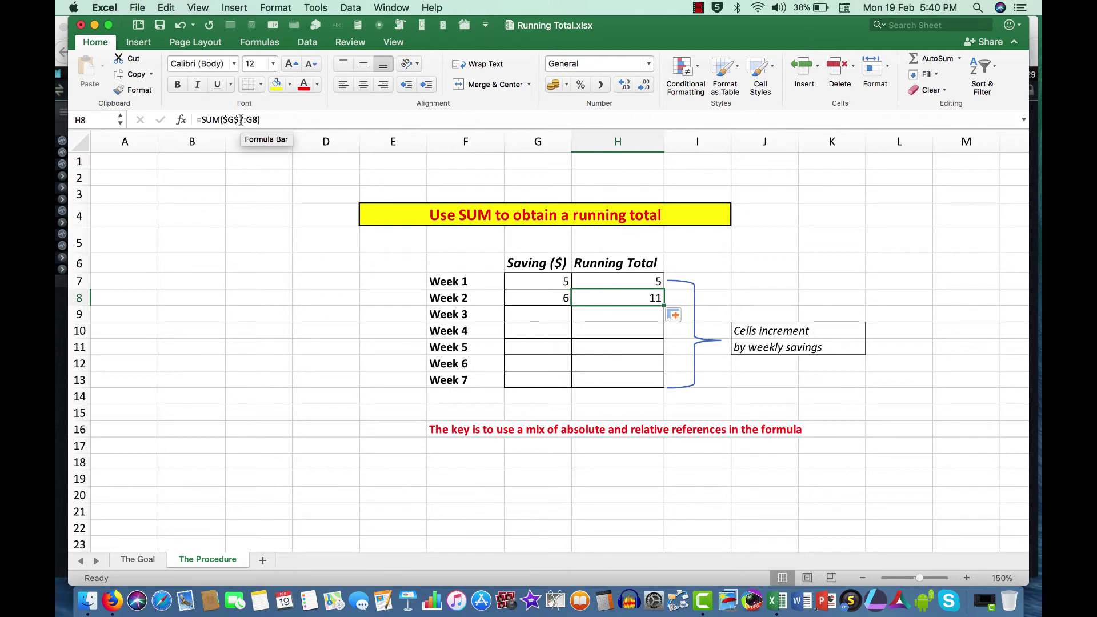
- Enter 4 in G9 and fill the running-total formula down into H9, giving 15
left_click(547, 313)
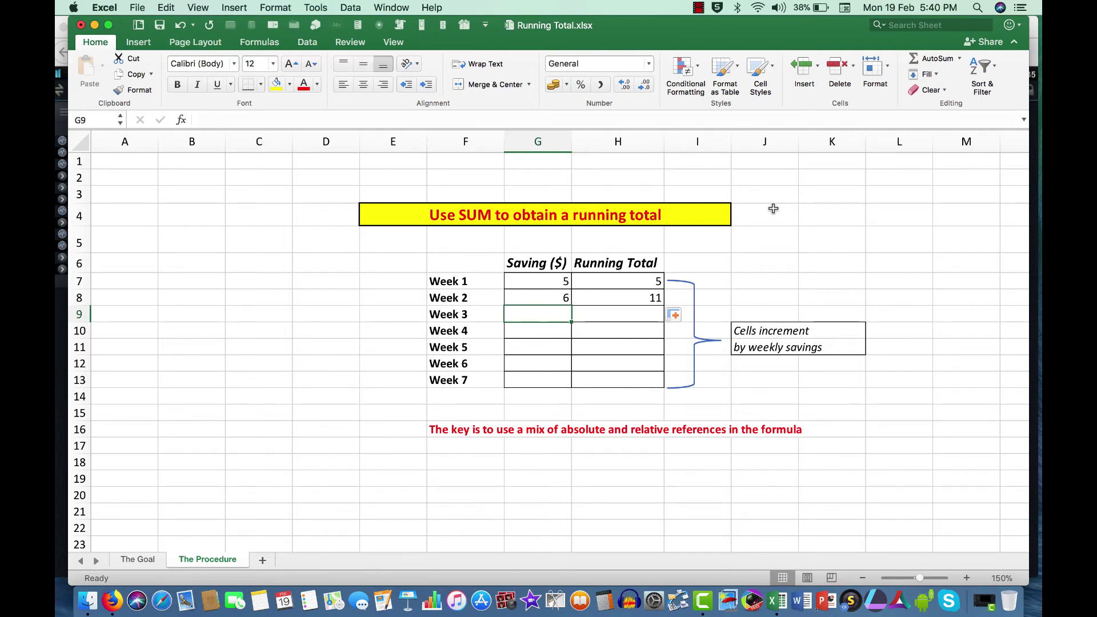
type("4")
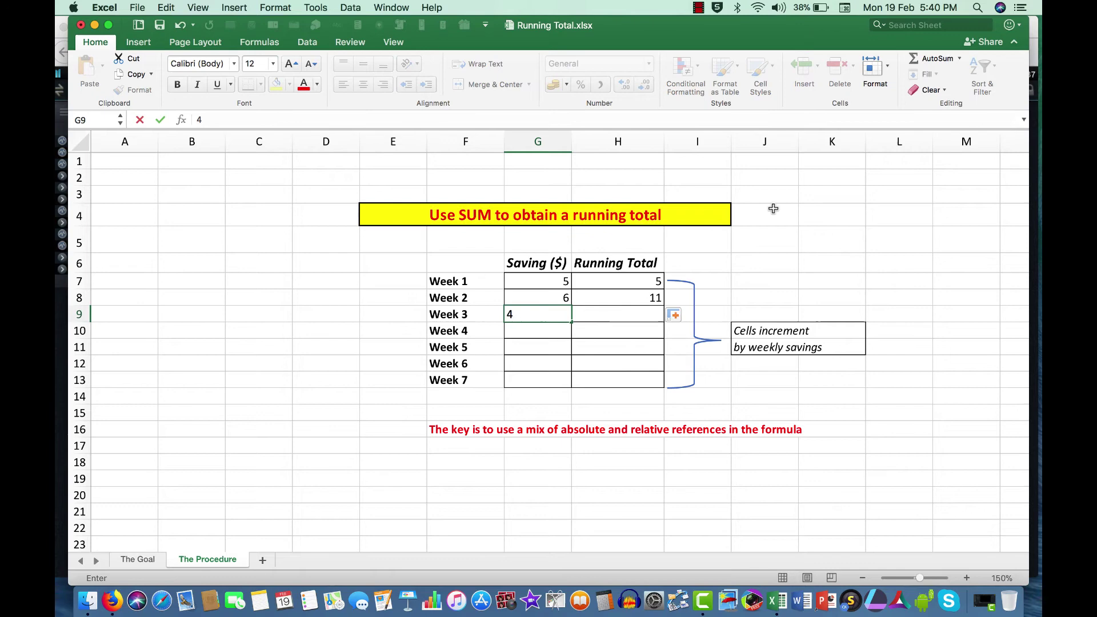
key("Tab")
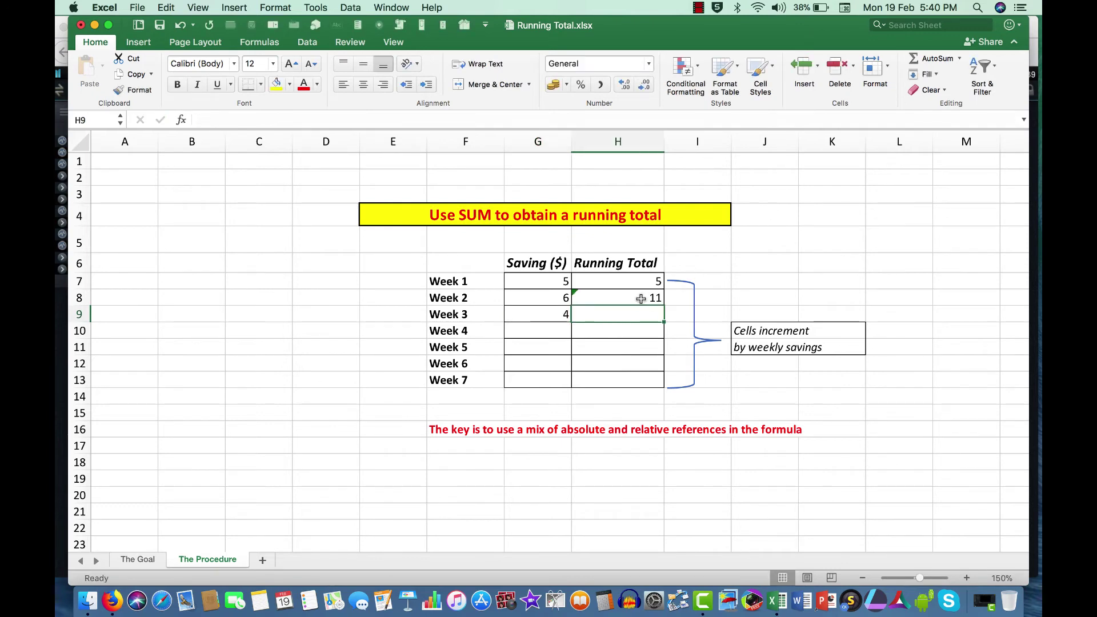
left_click(641, 298)
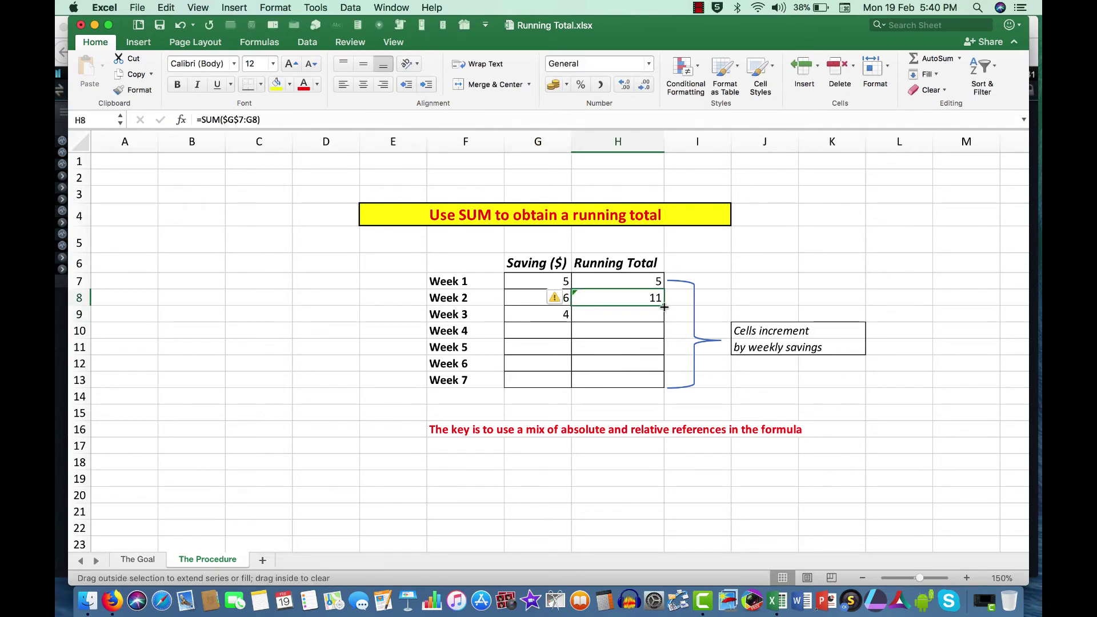
left_click_drag(667, 317, 666, 319)
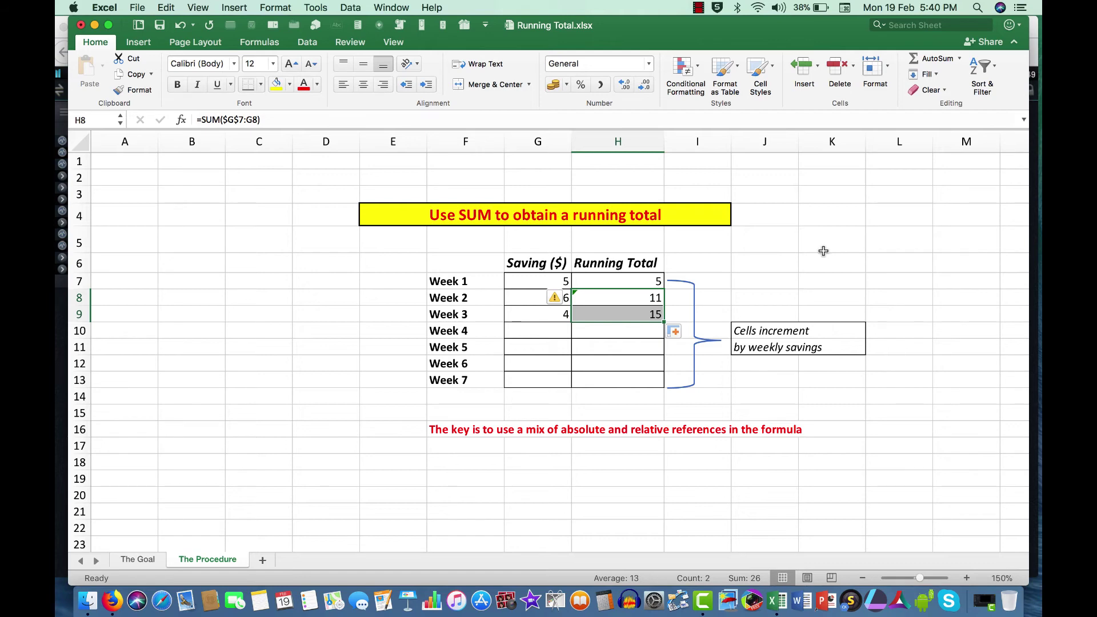
- Enter 5 in G10 and fill the running-total formula down into H10, giving 20
left_click(553, 331)
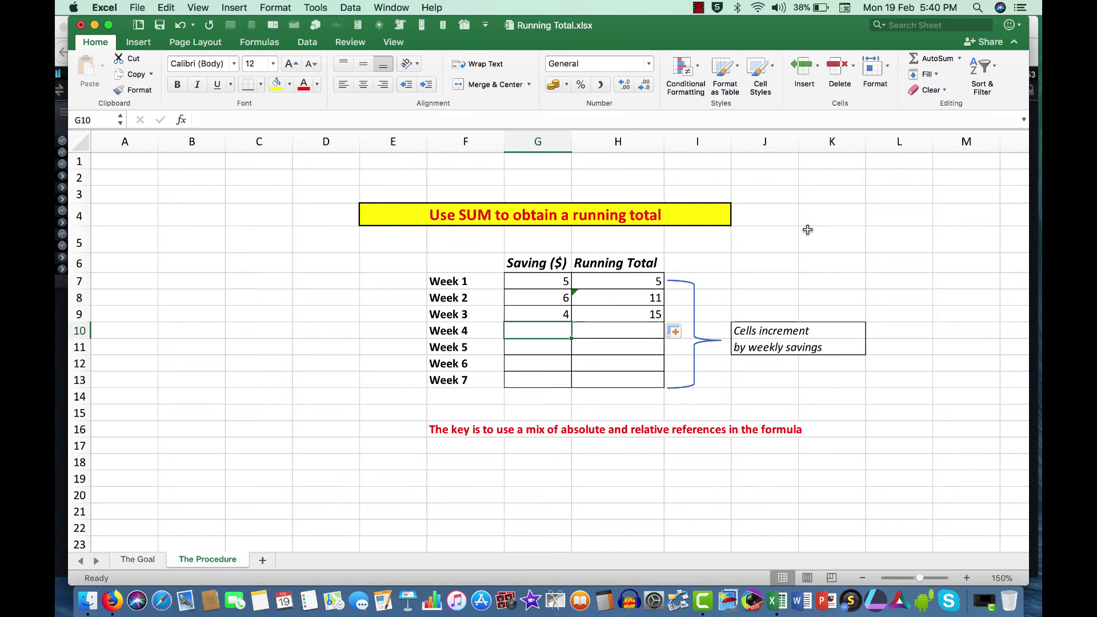
type("5")
key("Tab")
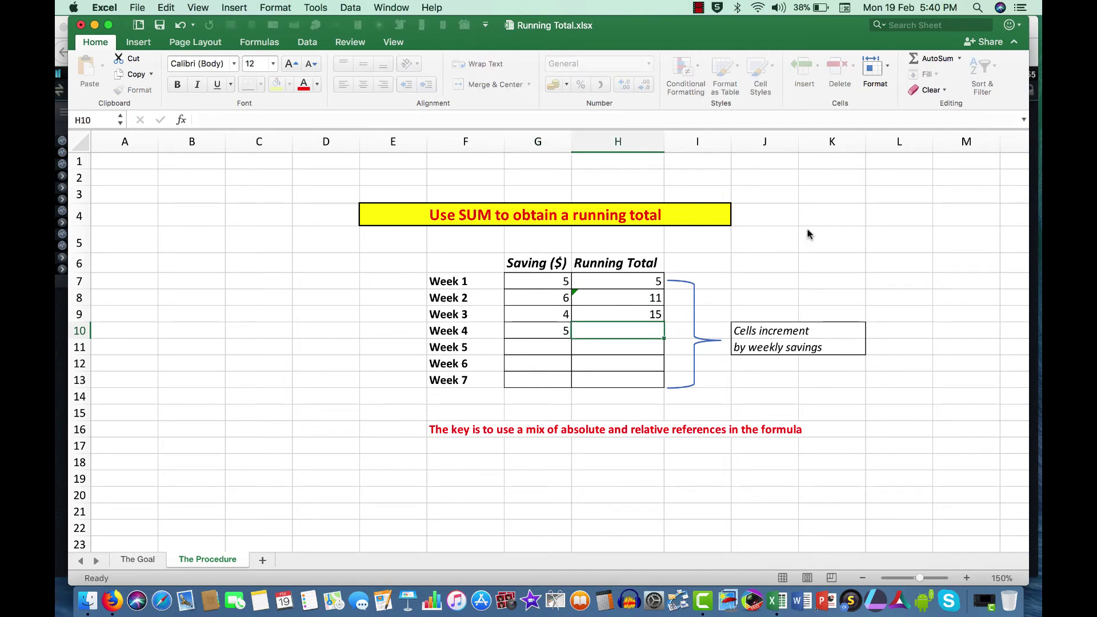
left_click(651, 314)
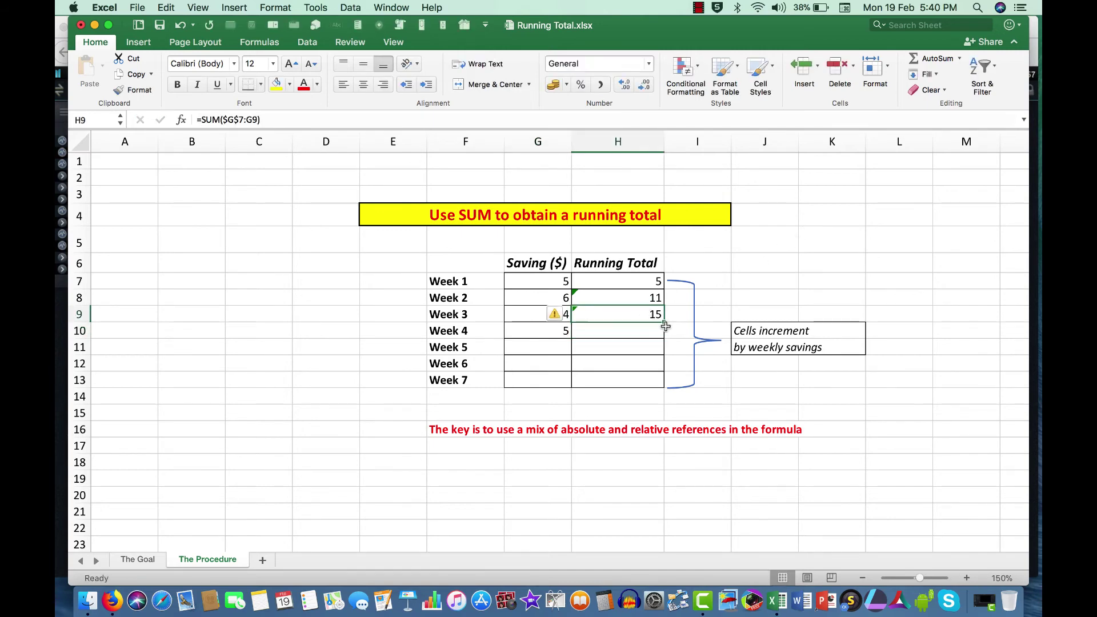
left_click_drag(663, 323, 663, 336)
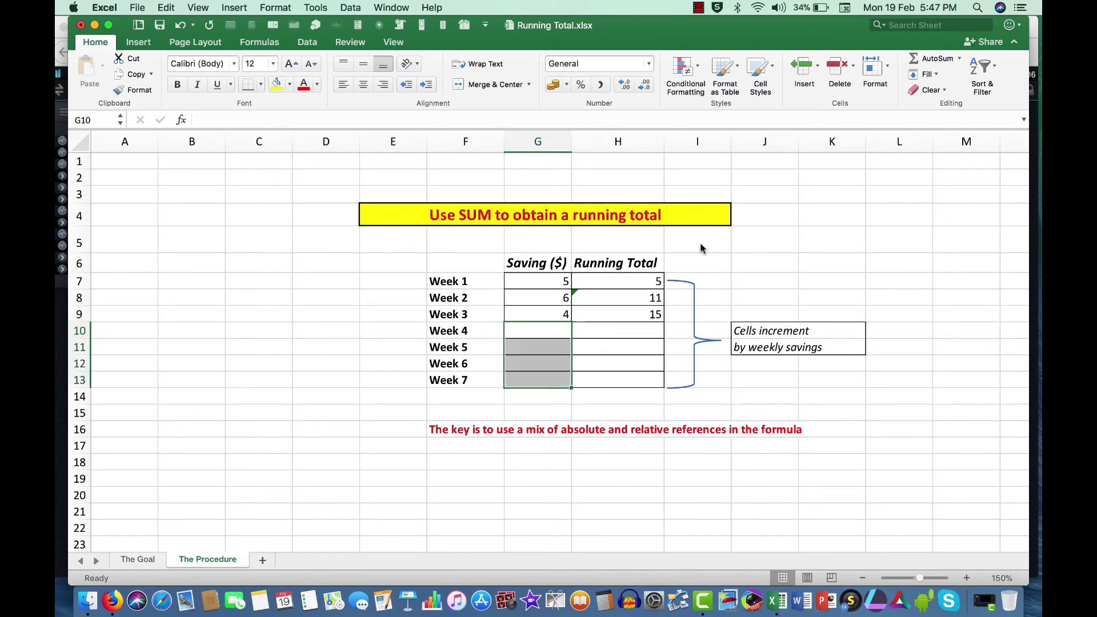
left_click(537, 332)
type("5")
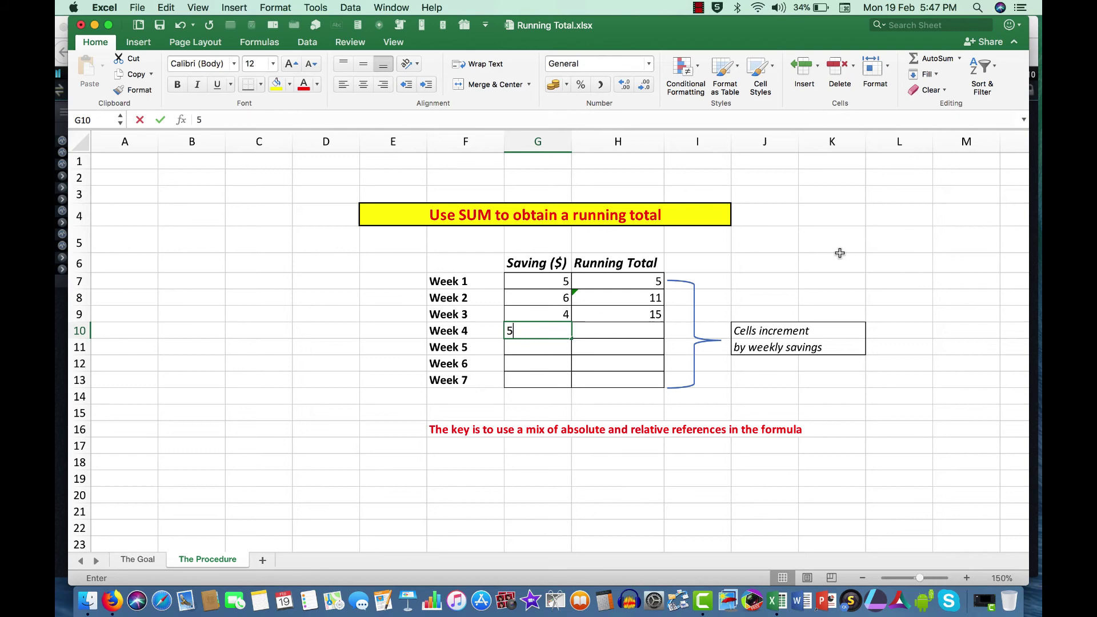
key("Tab")
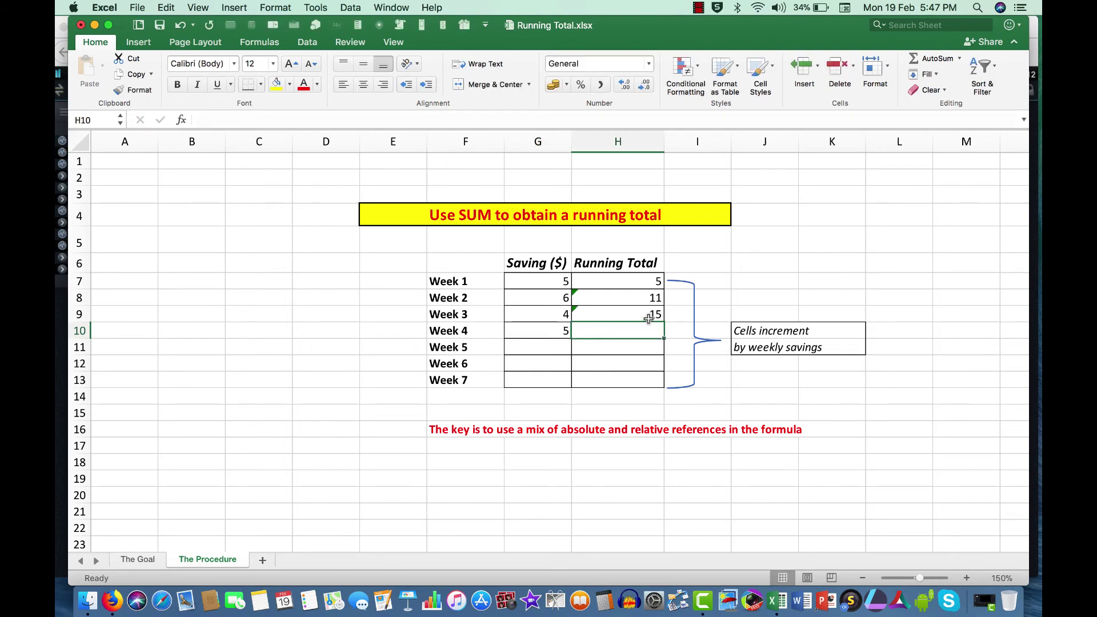
left_click(649, 316)
left_click_drag(663, 321, 664, 339)
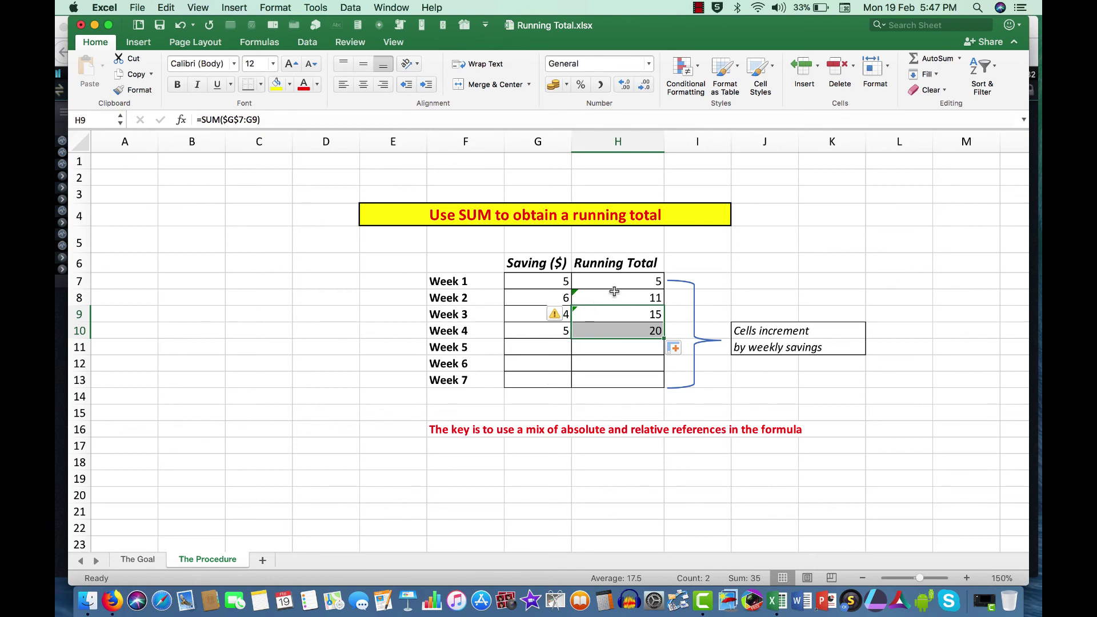
left_click(610, 285)
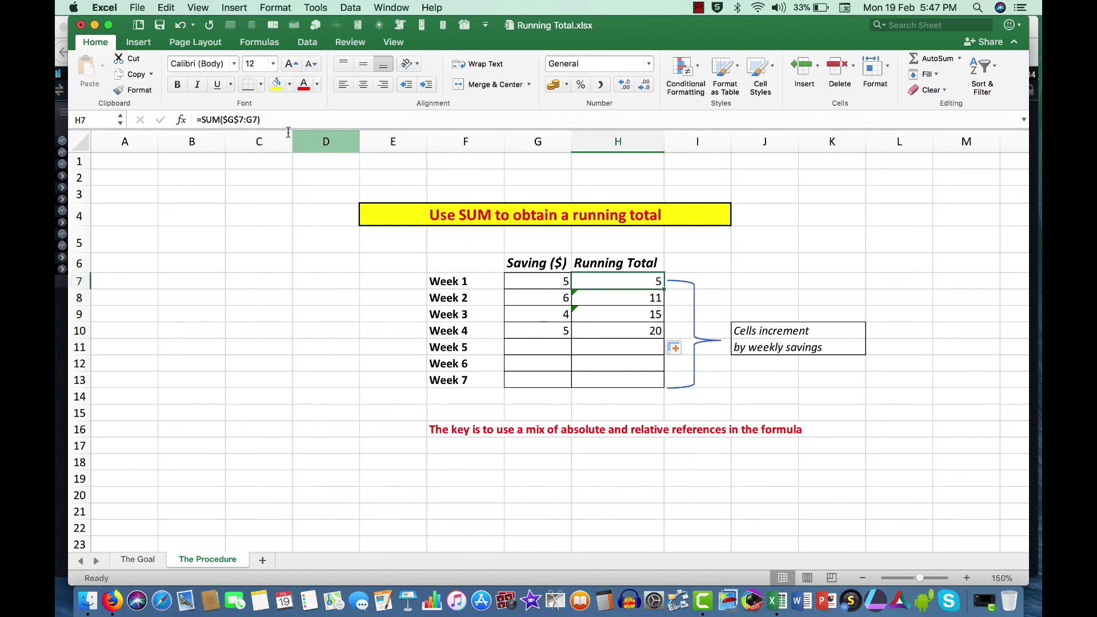